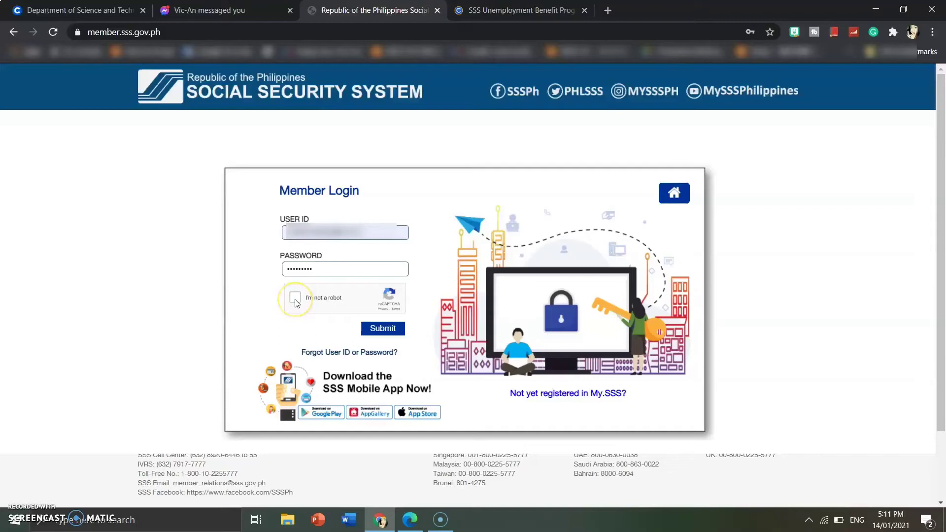
Step: Complete the reCAPTCHA and submit the login, then highlight the 'Invalid User ID Or Password' error
click(384, 331)
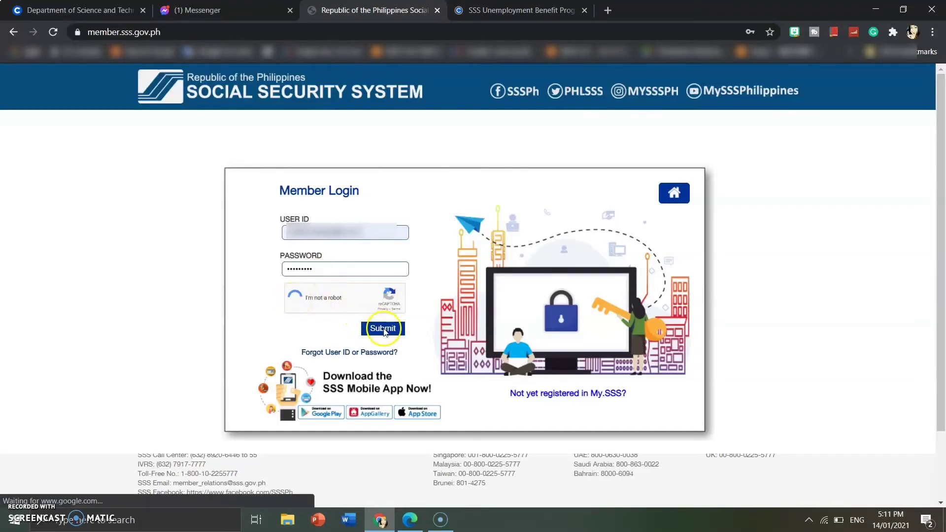
click(384, 329)
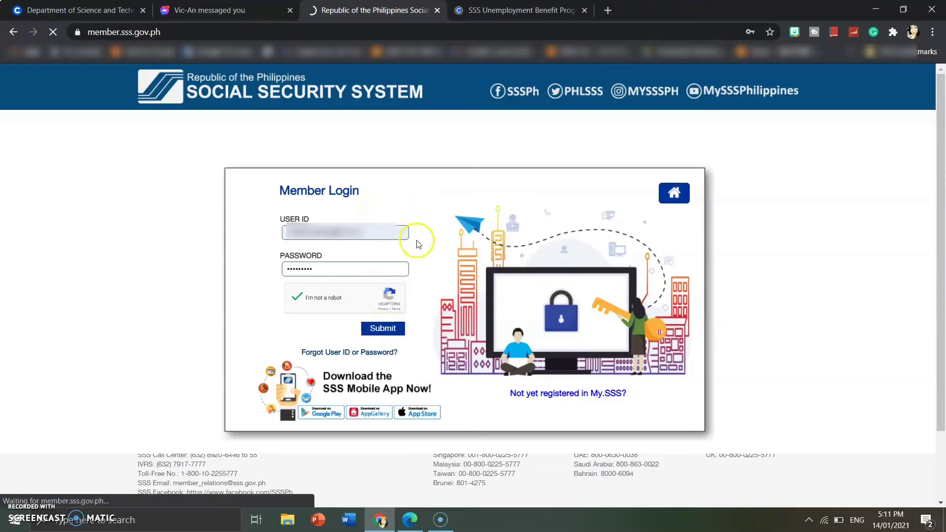
click(388, 330)
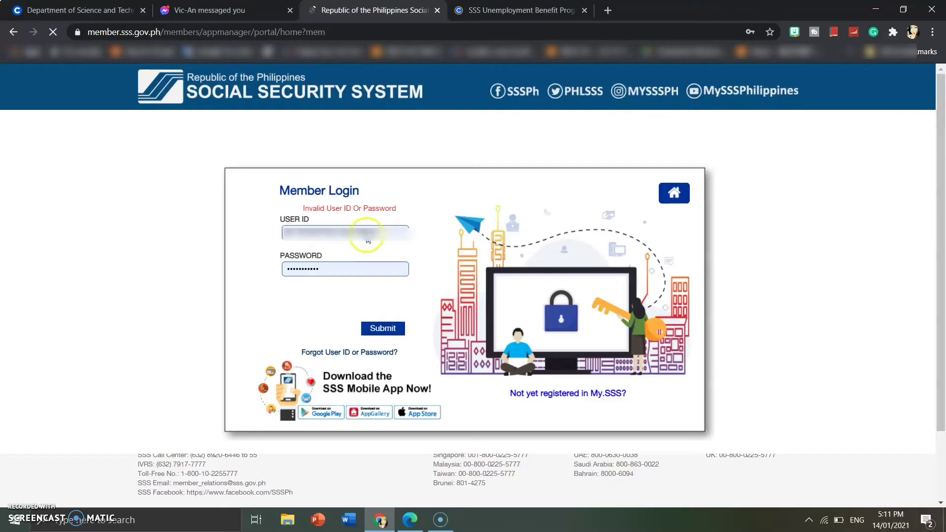
click(304, 211)
drag(303, 211, 390, 216)
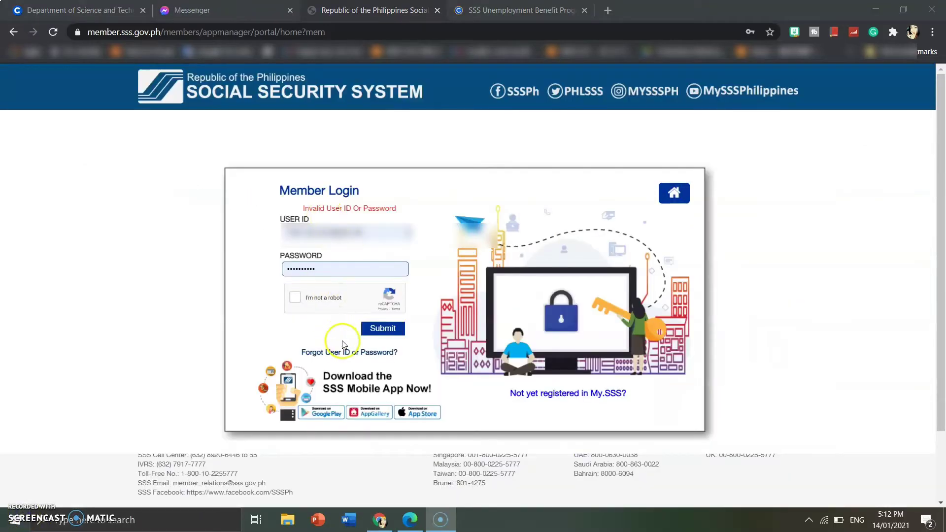
Step: Go to the forgotten-password page and fill in the member's SS number from saved suggestions
click(347, 353)
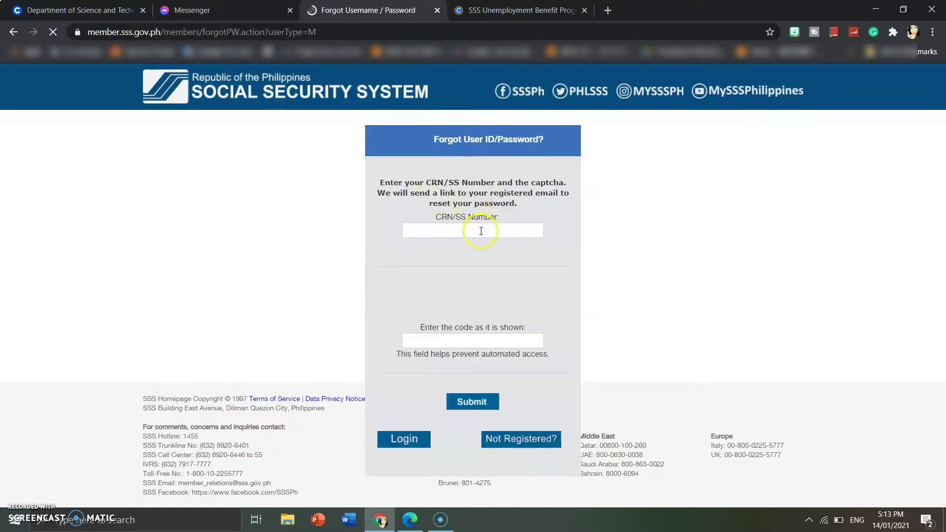
click(481, 232)
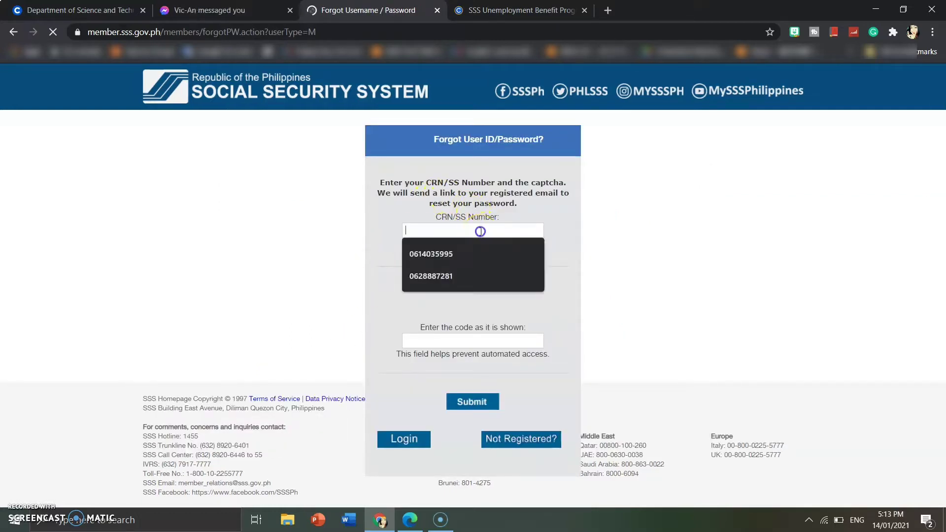
click(577, 233)
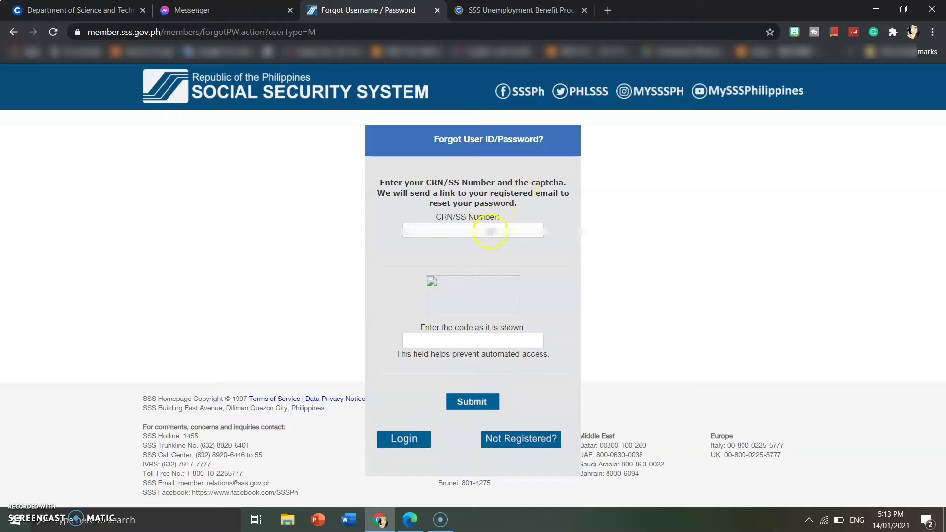
click(488, 231)
click(540, 254)
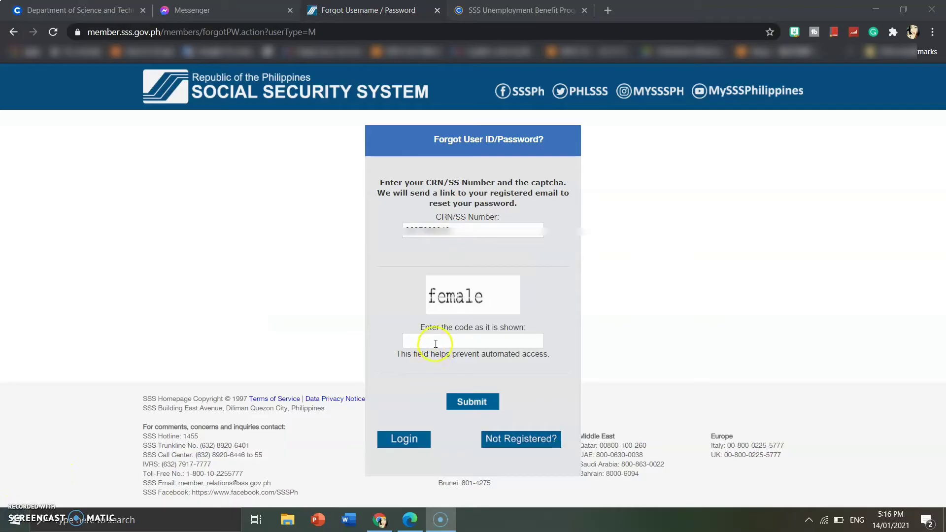
Step: Enter the captcha code, submit the reset request, and acknowledge the reset-link confirmation
click(436, 342)
text(fe)
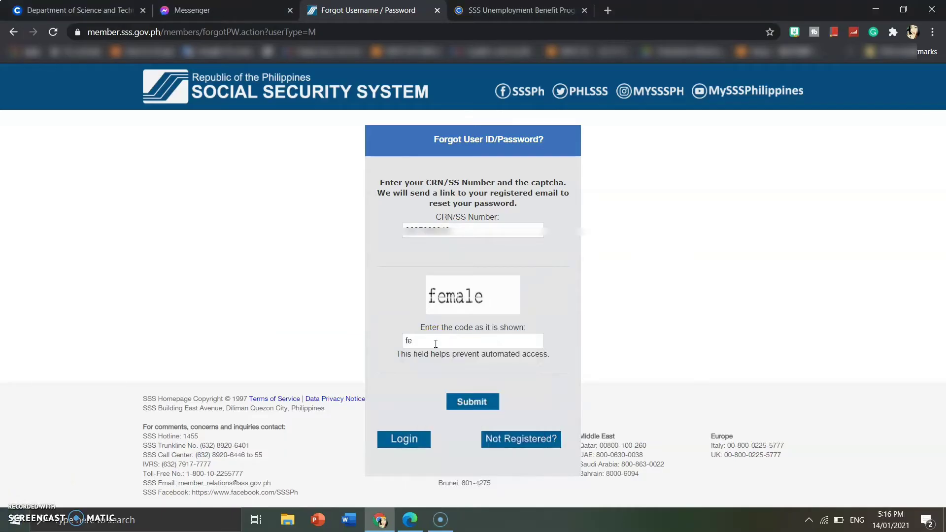
text(male)
click(488, 403)
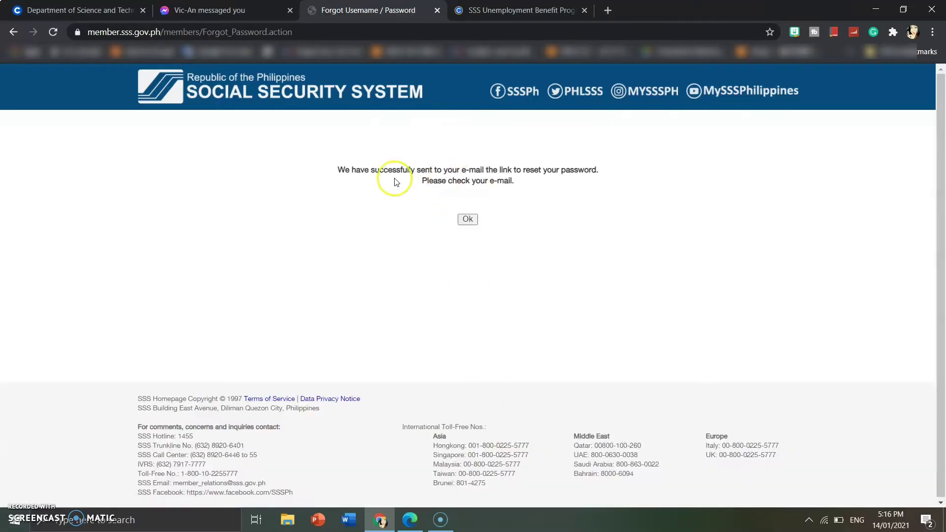
key(ctrl+plus)
key(ctrl+plus)
key(ctrl+plus)
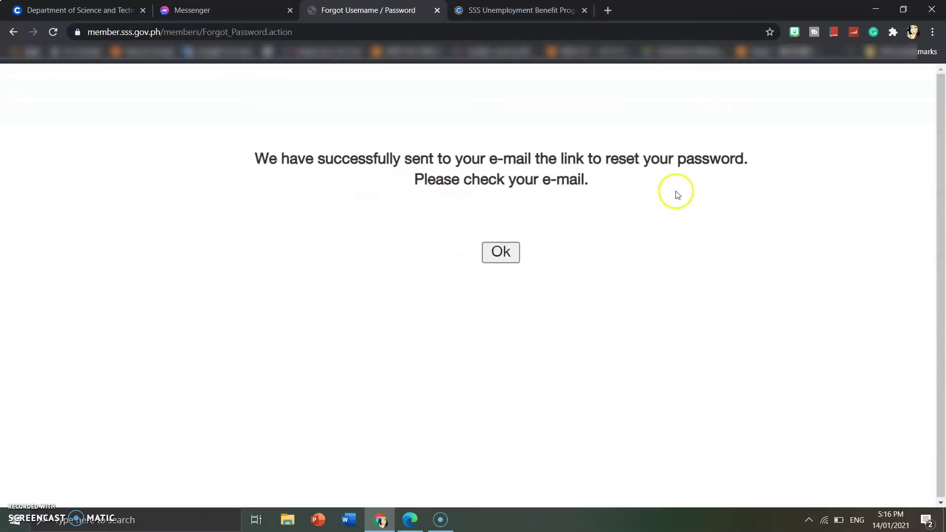
drag(257, 156, 596, 184)
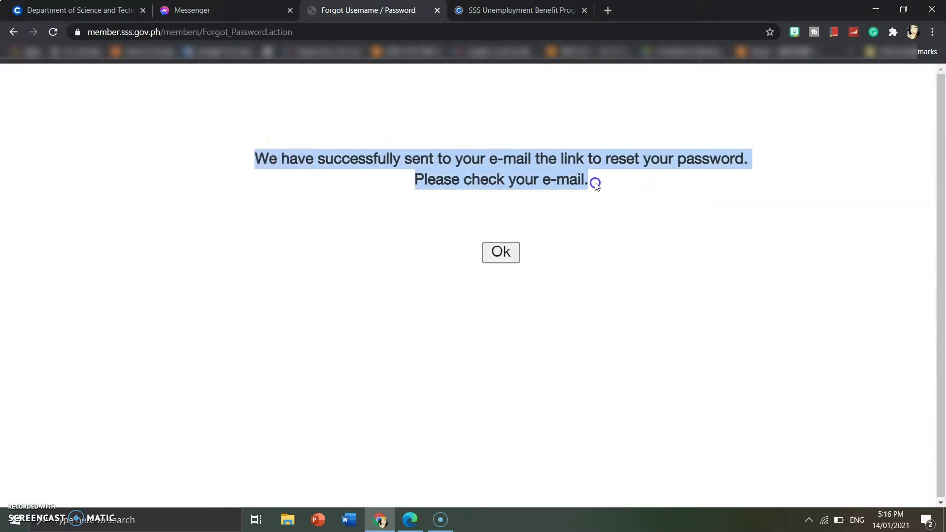
click(502, 252)
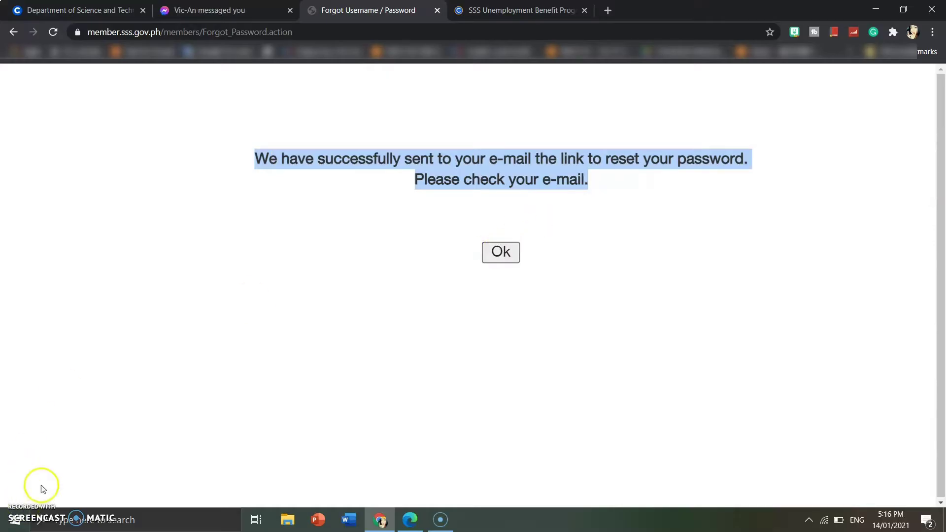
click(502, 252)
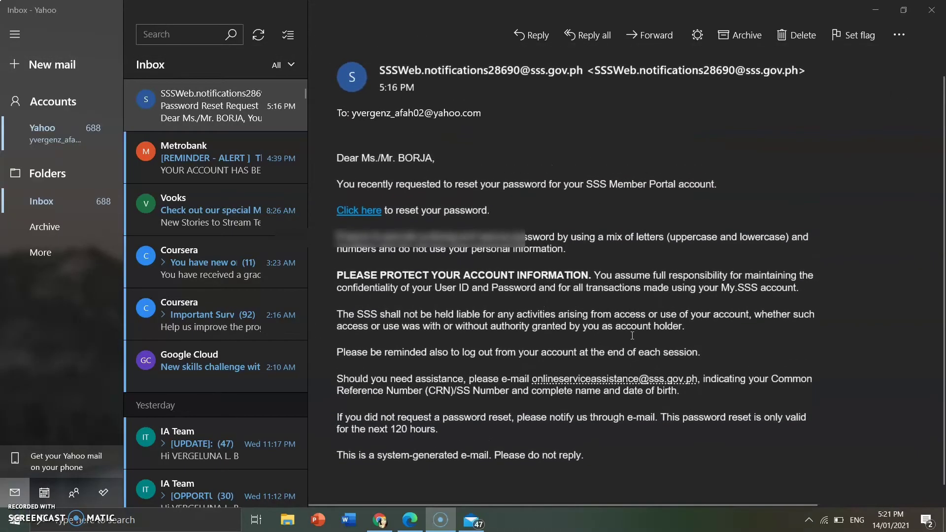
Step: Follow the email's 'Click here' reset link and switch to Edge where it loads
click(363, 217)
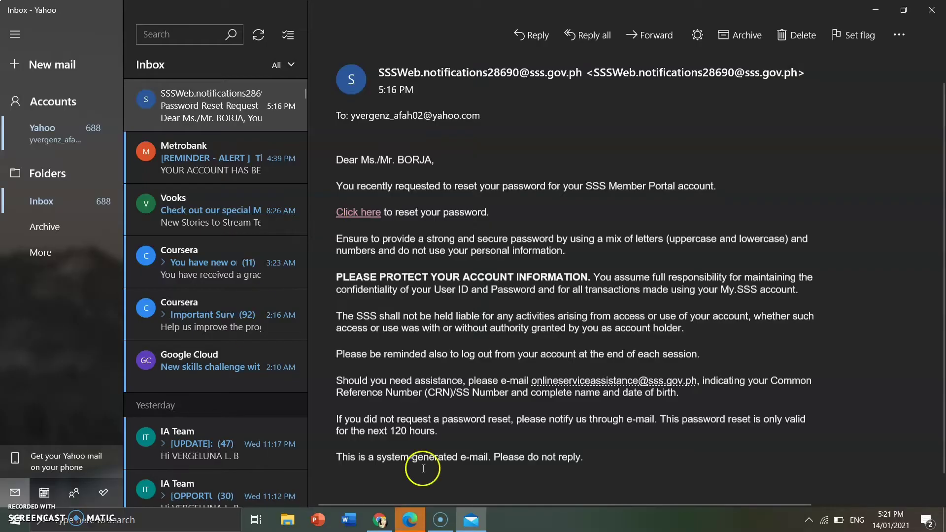
click(411, 527)
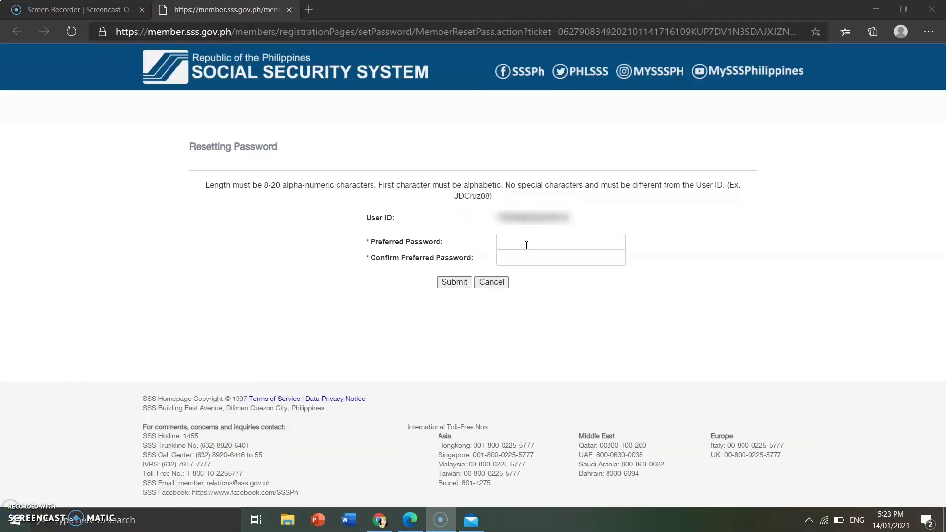
Step: Enter and confirm the new preferred password, submit it, and accept the confirmation dialog
click(527, 244)
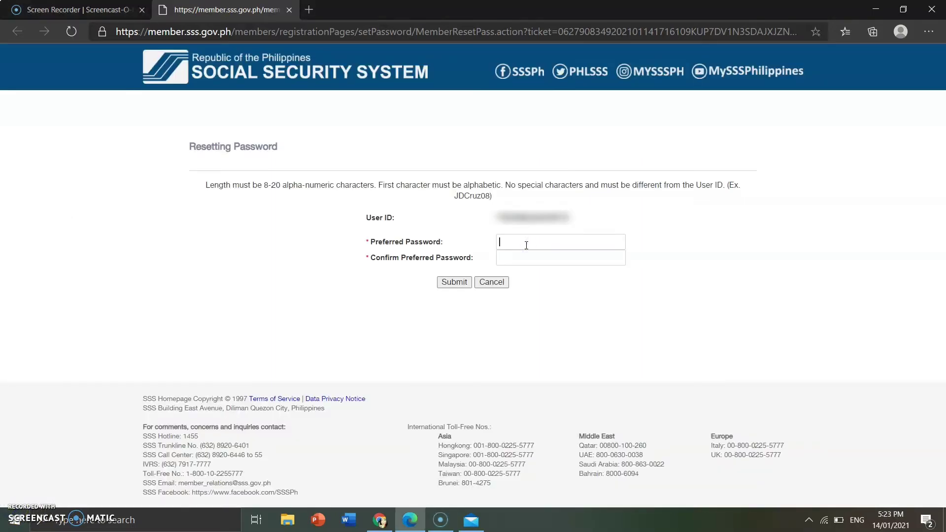
text(•••••)
click(515, 259)
click(455, 286)
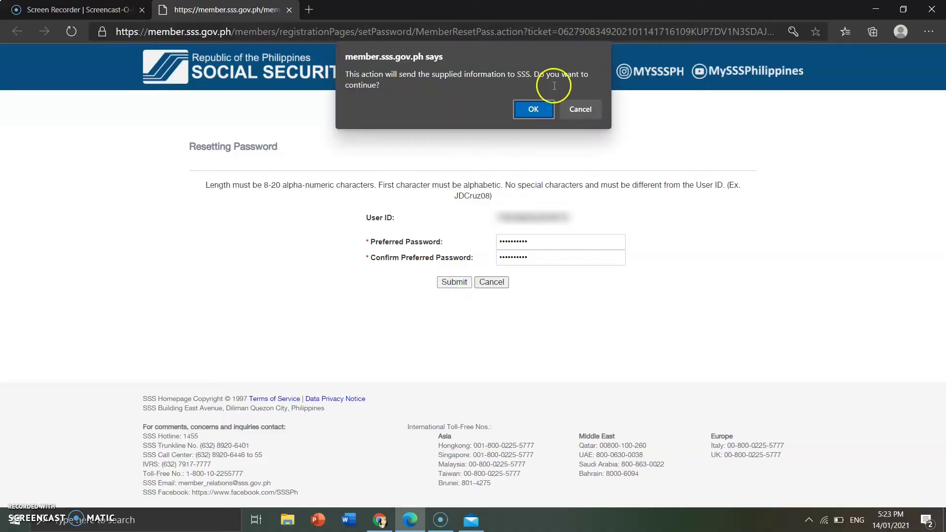
click(535, 110)
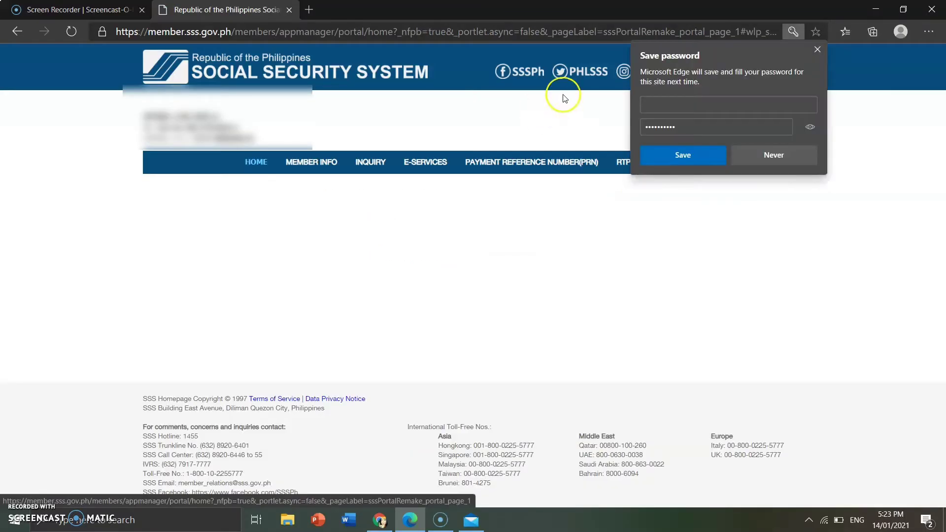
Step: Save the new password in Edge and highlight the Jul 14, 2021 expiry line
click(696, 156)
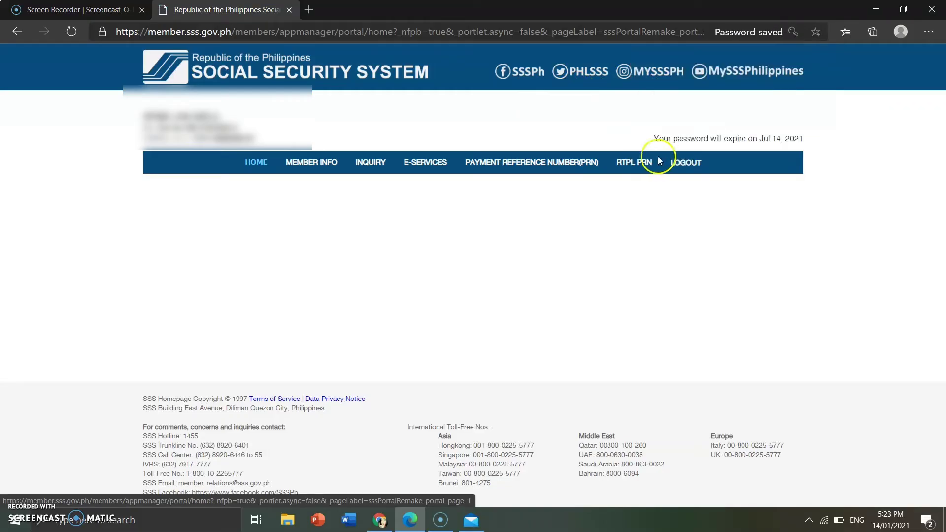
drag(804, 139, 657, 140)
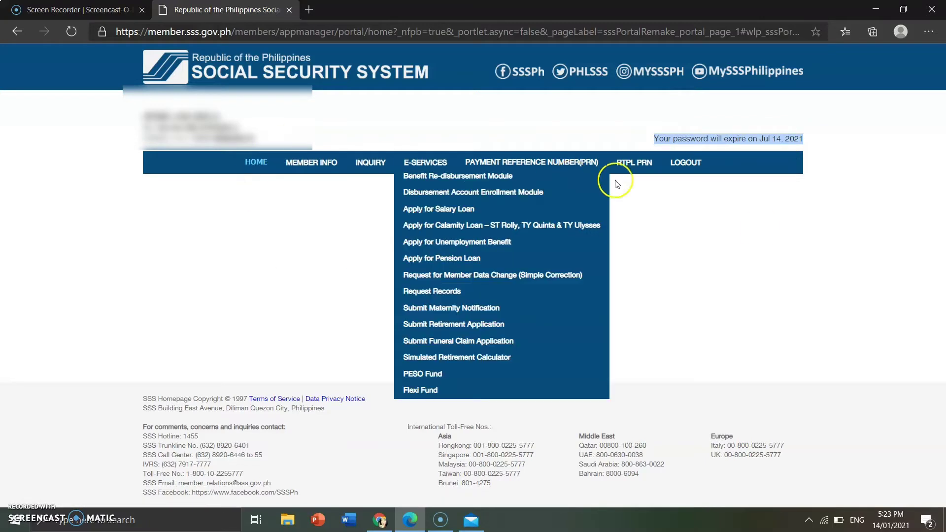
click(760, 227)
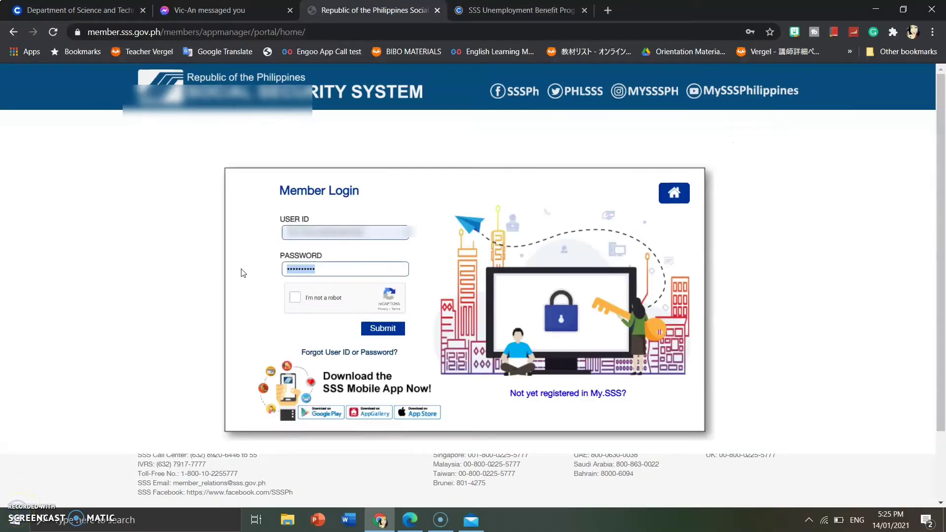
Step: Enter the password, pass the reCAPTCHA image challenge, and resubmit the Member Login
text(•••••)
text(•••)
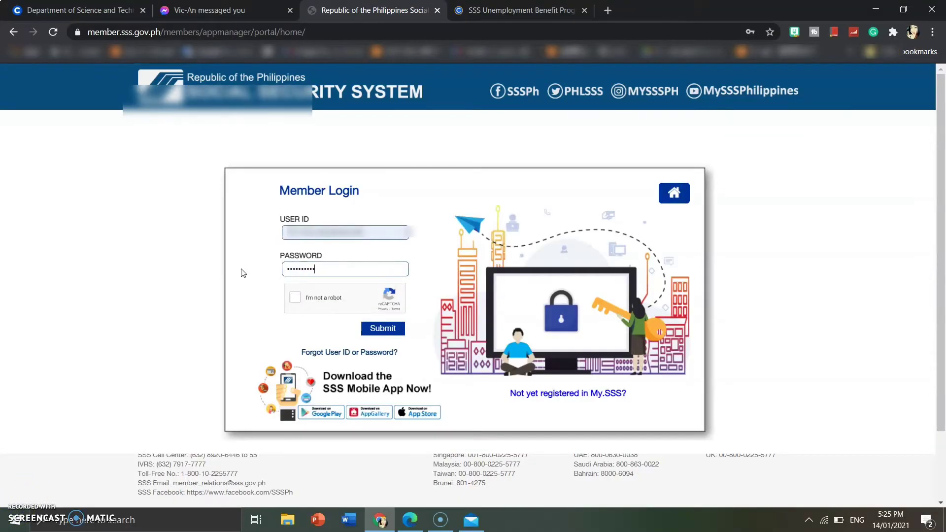
click(295, 297)
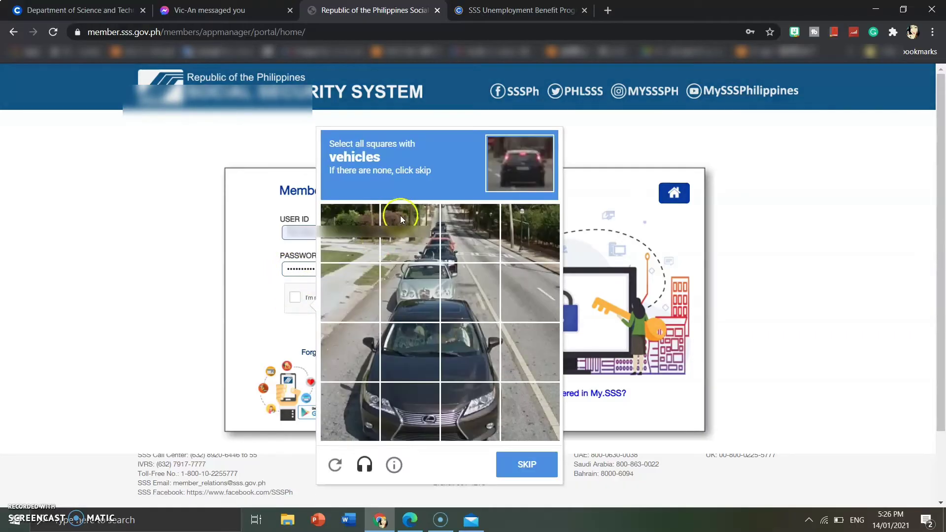
click(421, 244)
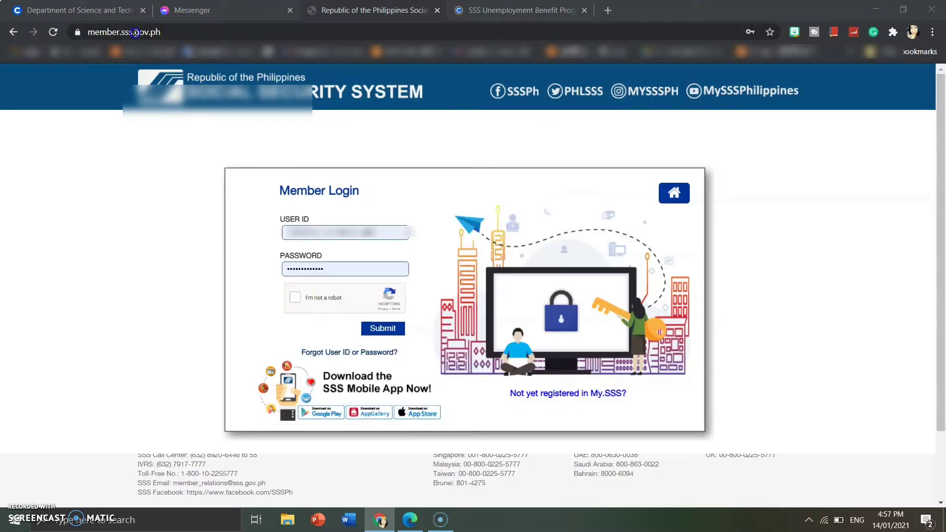
click(294, 298)
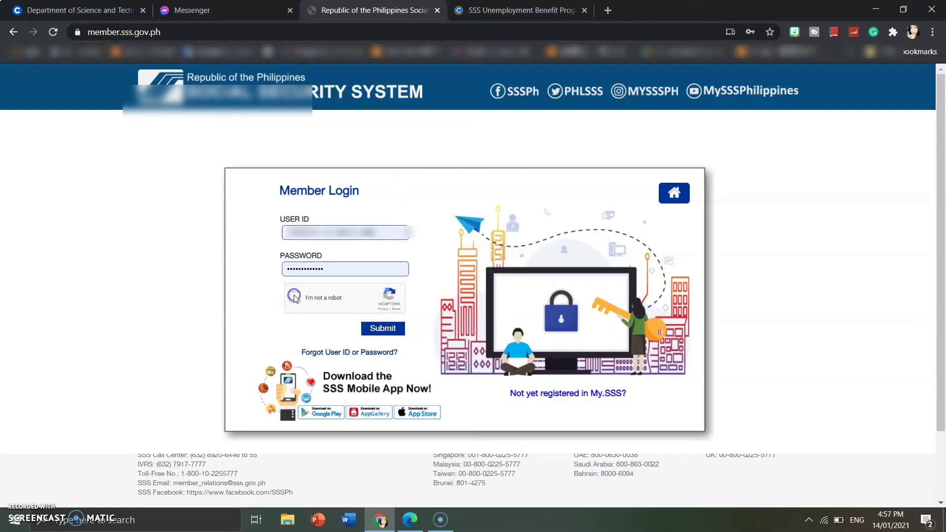
click(389, 330)
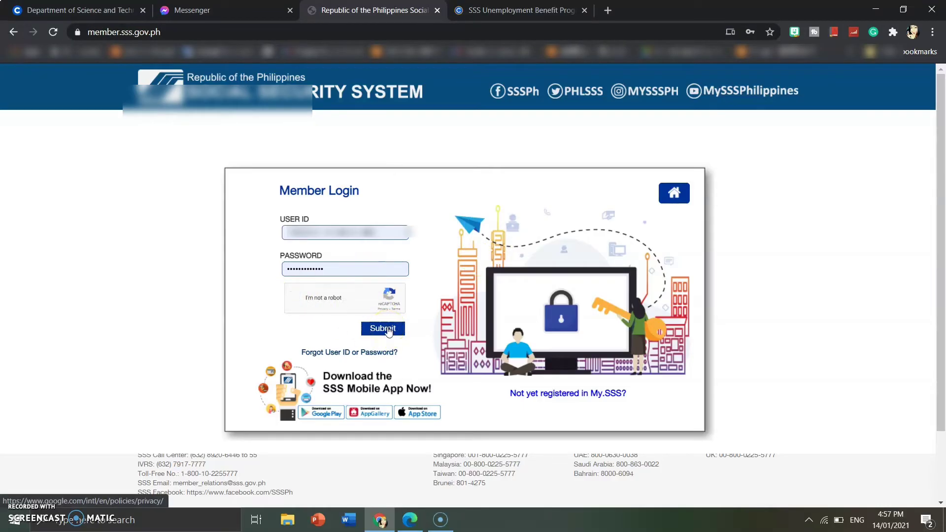
click(388, 330)
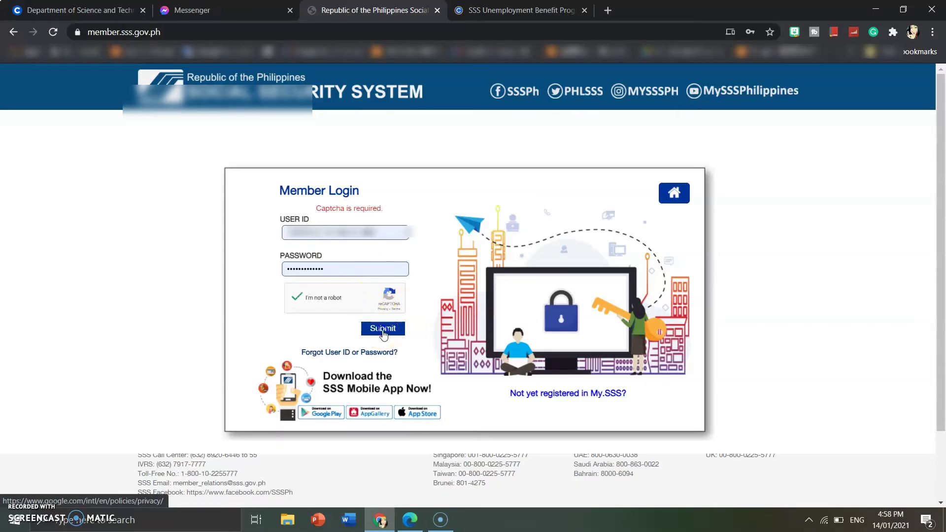
click(384, 332)
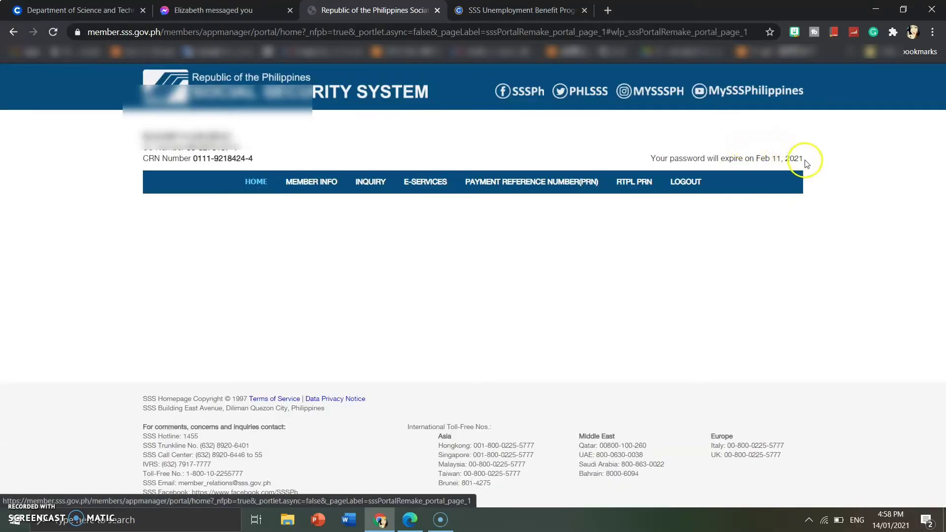
Step: Highlight the 'Your password will expire on Feb 11, 2021' line on the member home page
drag(805, 158, 653, 157)
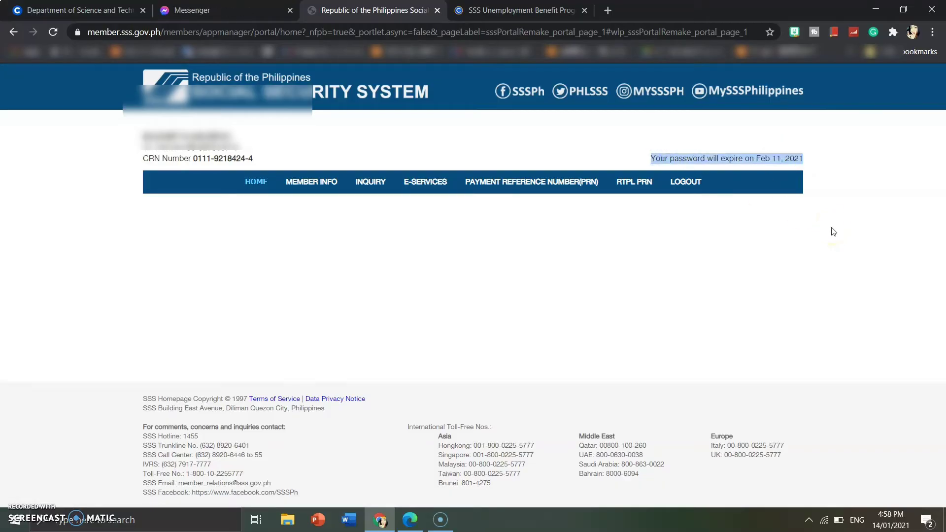
mouse_move(309, 185)
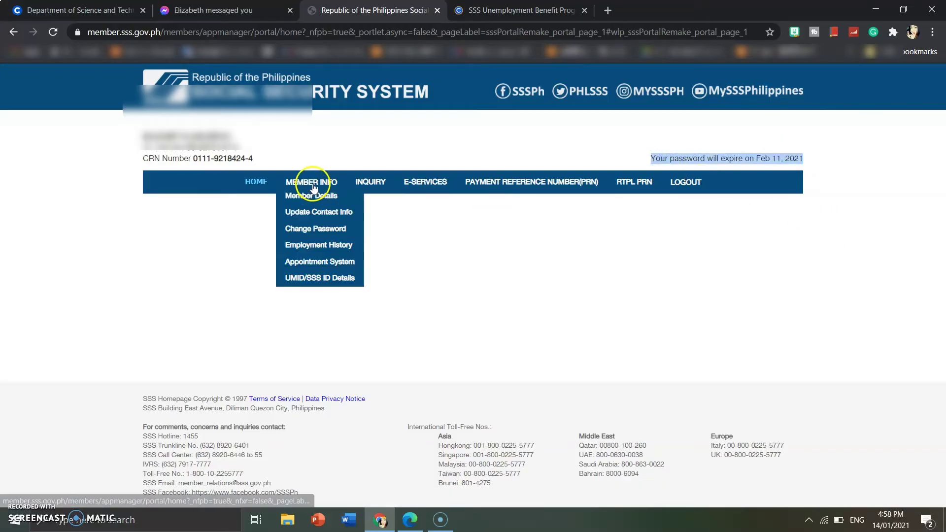
Step: Open MEMBER INFO > Change Password, fill in the saved current password, and type the new password
click(321, 233)
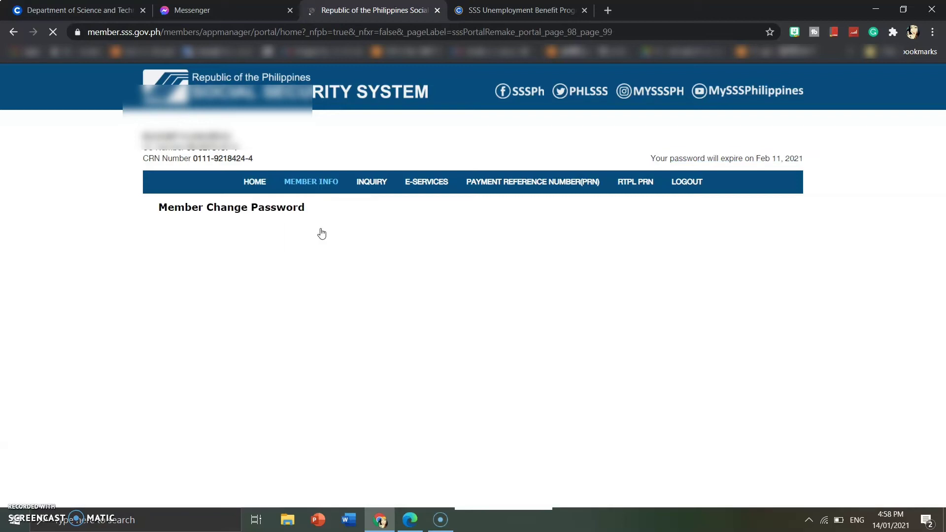
click(469, 248)
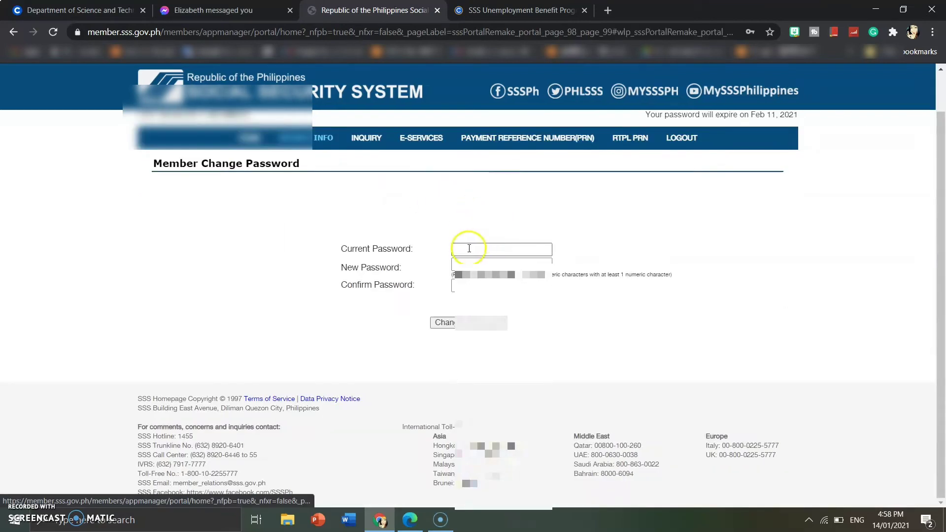
click(512, 269)
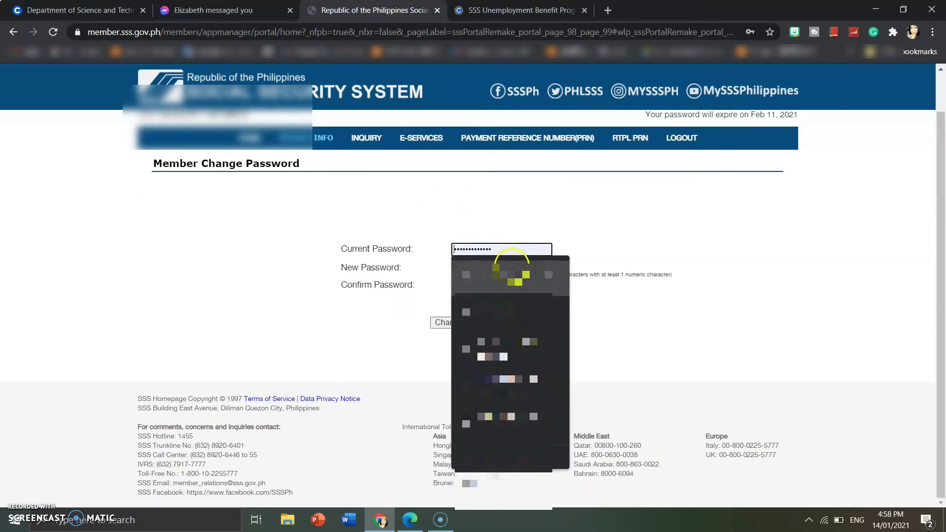
click(512, 265)
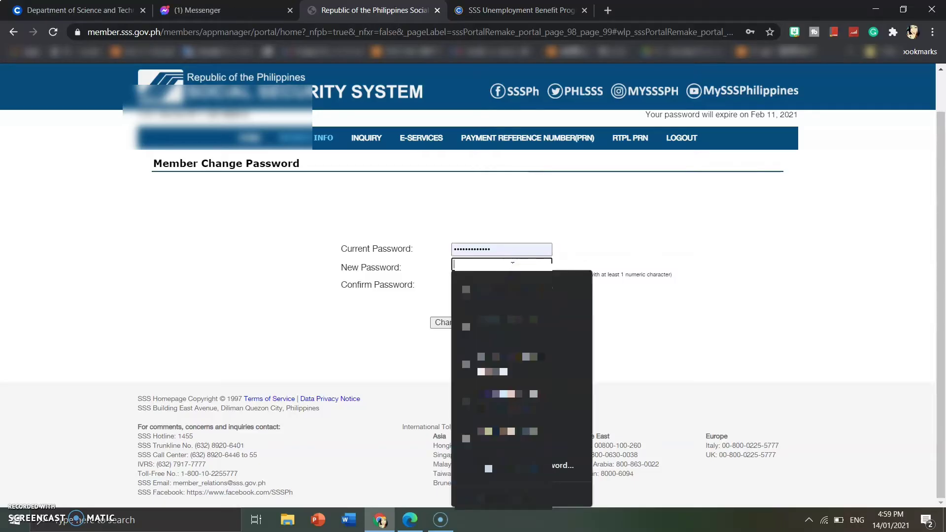
click(408, 330)
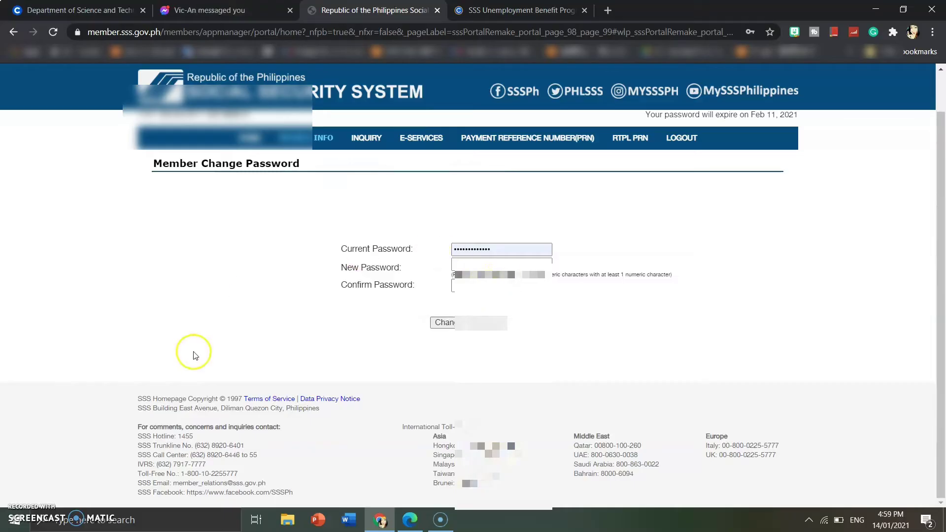
click(493, 261)
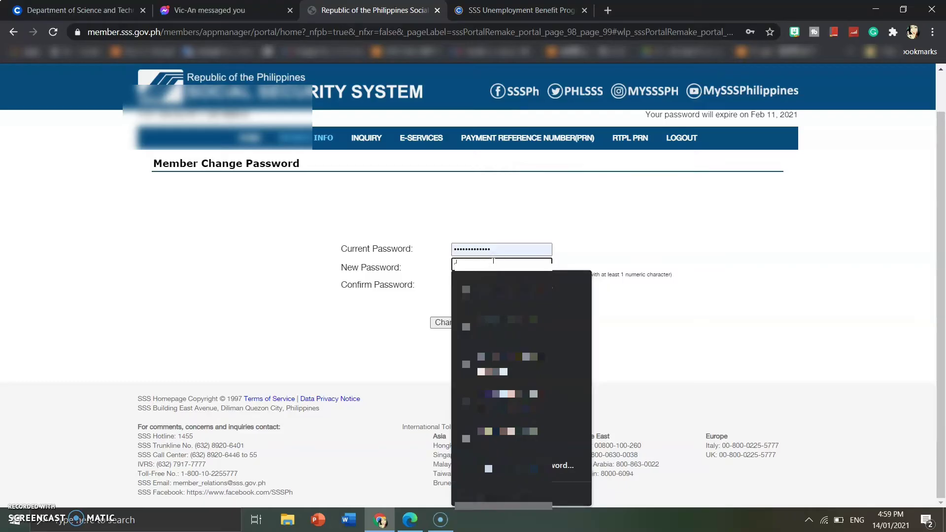
text(abc)
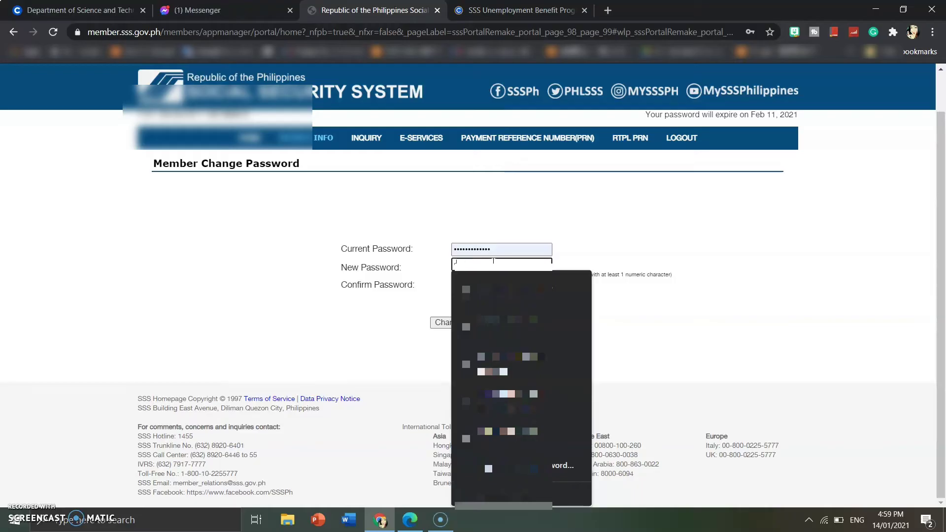
text(abc••••)
key(Tab)
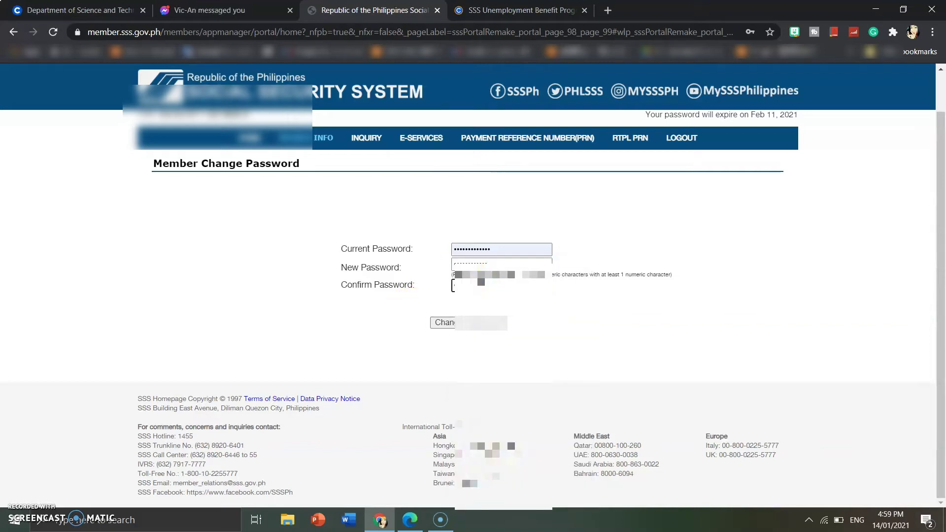
Step: Submit the password change and accept the confirmation prompts, resolving the mismatch alert
click(450, 323)
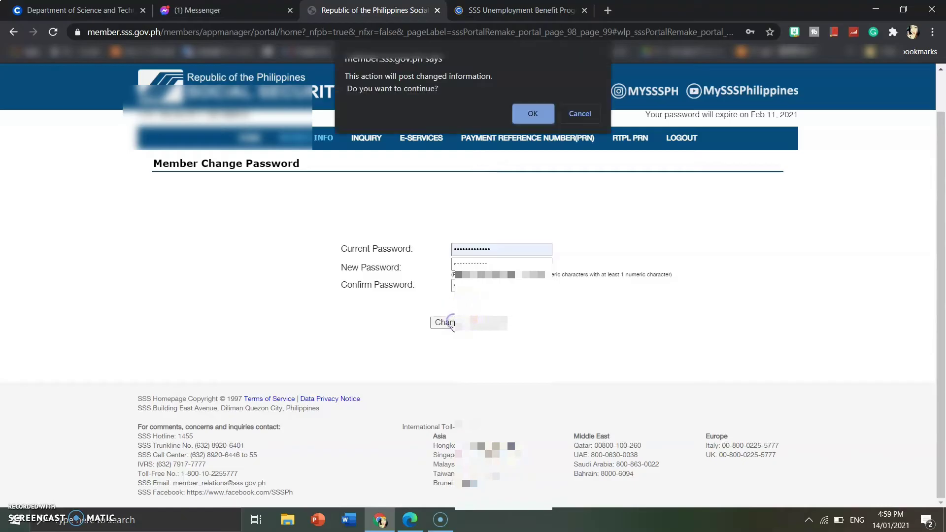
click(549, 115)
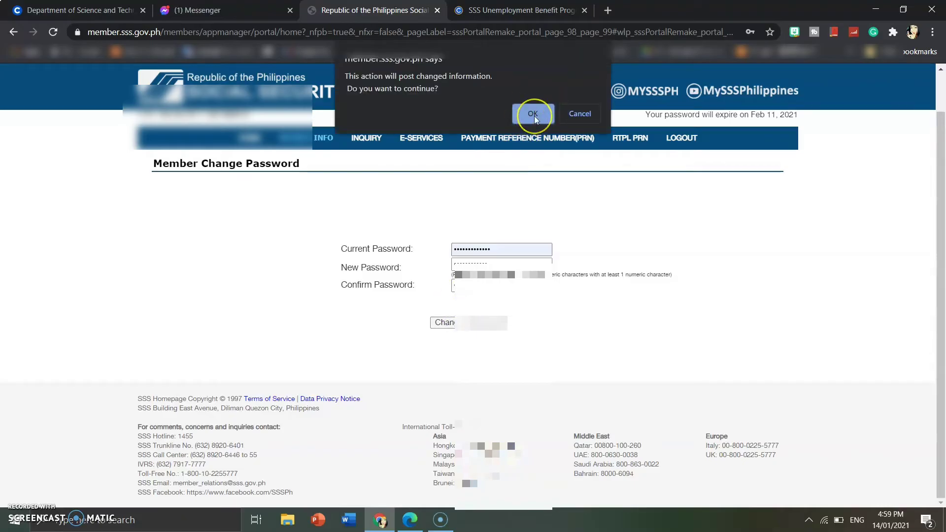
click(534, 116)
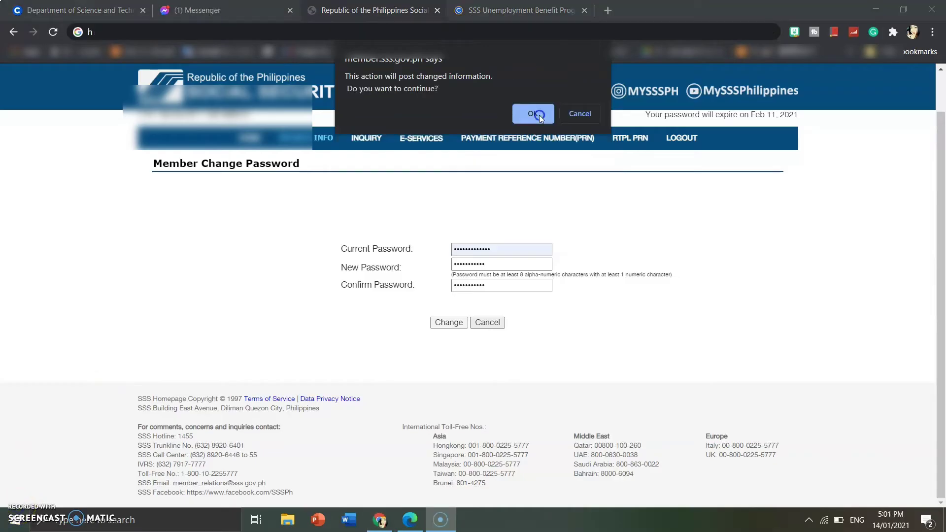
click(539, 114)
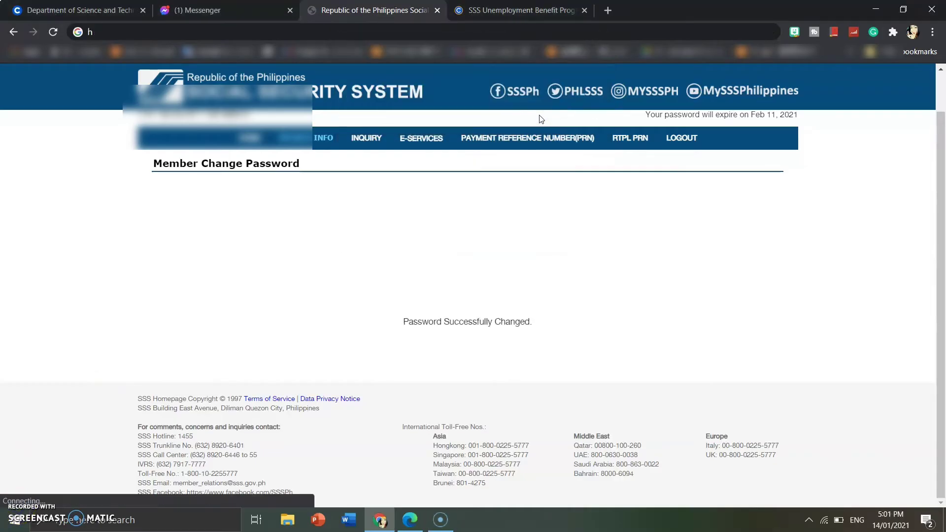
Step: Sign out using LOGOUT in the top navigation bar
ctrl+scroll(567, 325, up, 3)
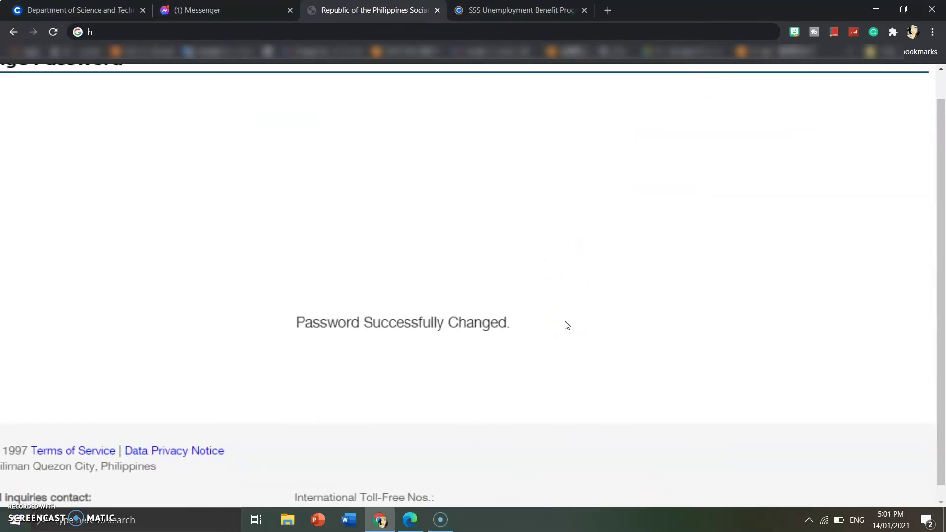
ctrl+scroll(567, 326, down, 2)
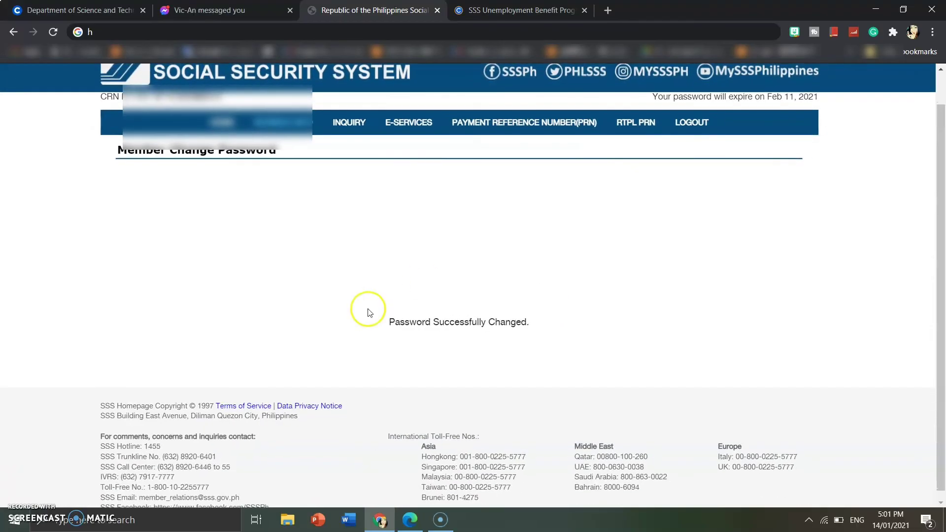
click(695, 125)
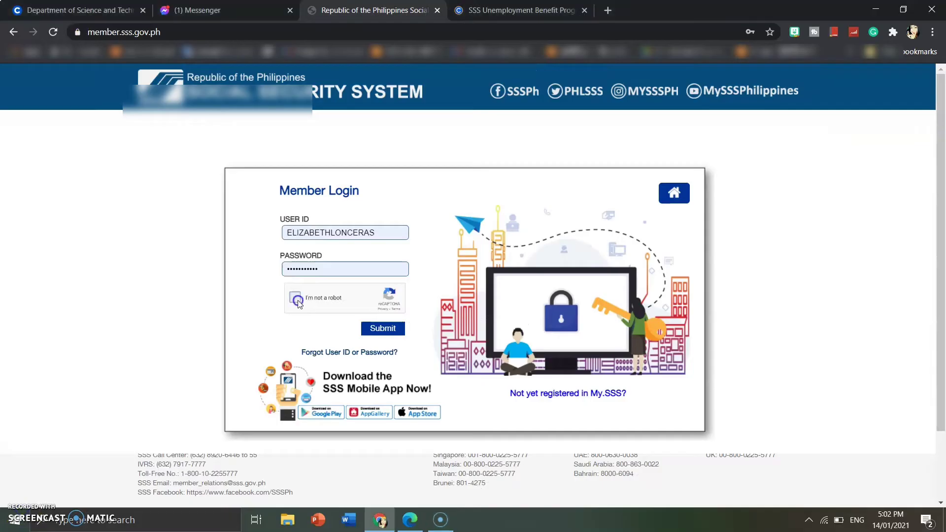
Step: Pass the 'I'm not a robot' check and submit the sign-in with the new password
click(297, 299)
click(393, 330)
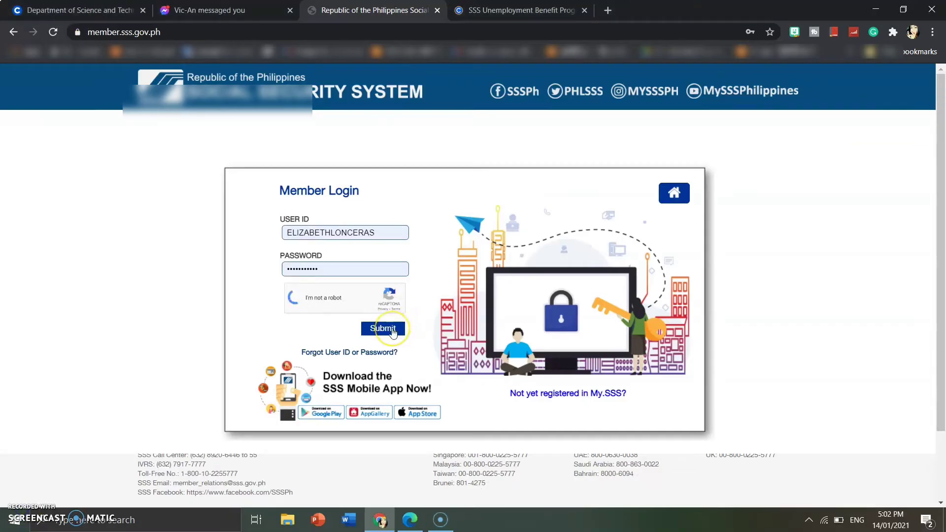
click(393, 330)
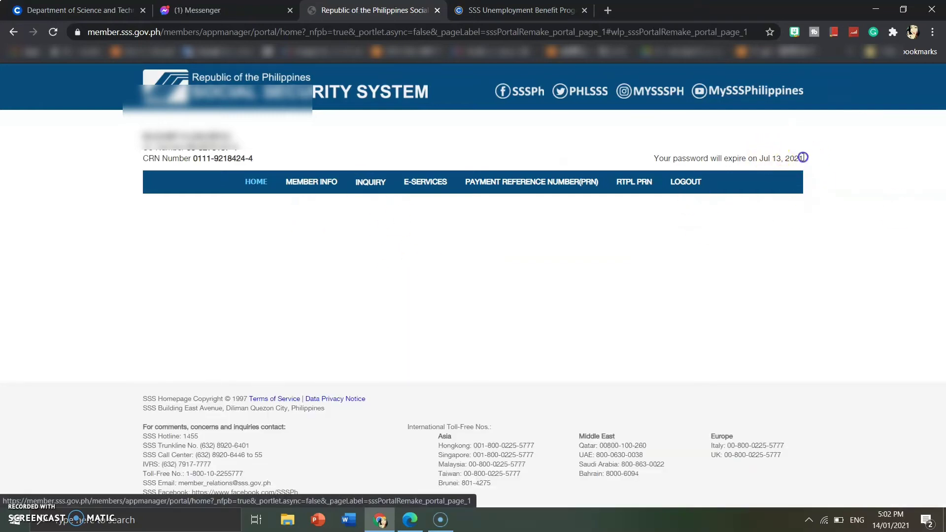
Step: Highlight the 'expire on Jul 13, 2021' password notice, then log out of the portal
triple_click(680, 154)
drag(650, 154, 808, 169)
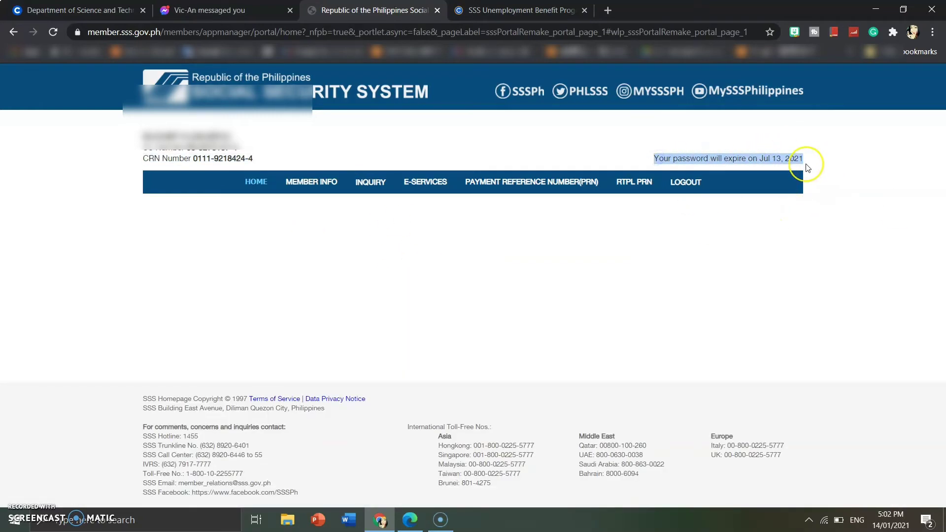
click(691, 185)
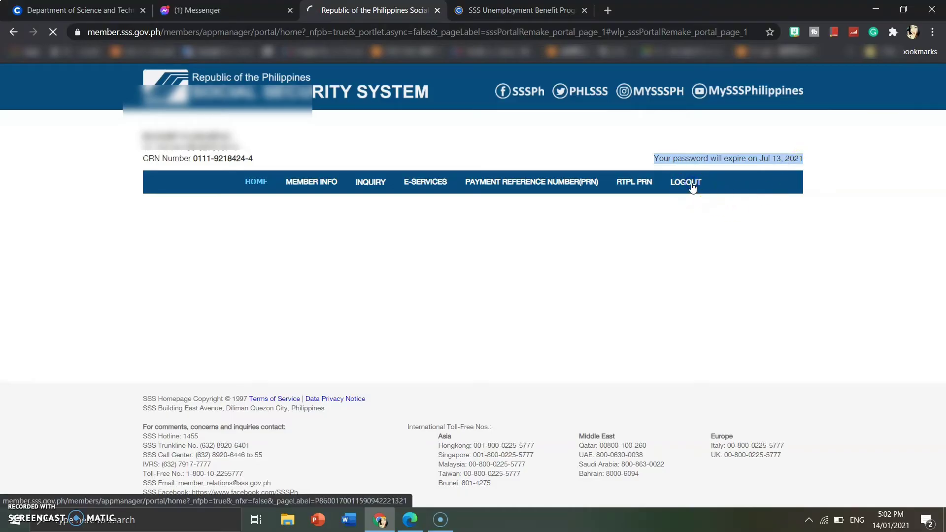